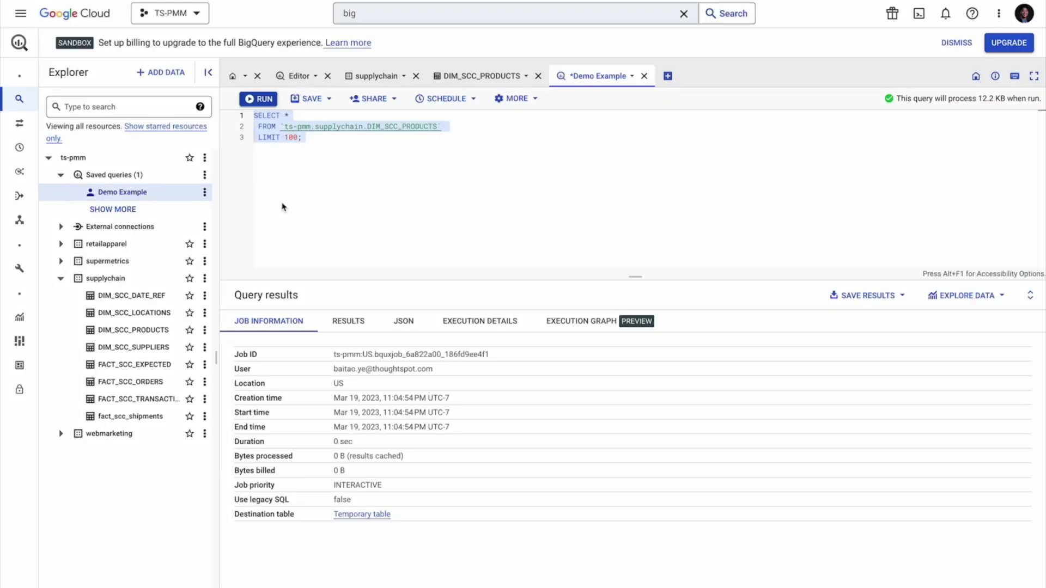
Run the saved Demo Example query to list the first 100 DIM_SCC_PRODUCTS rows.
click(263, 100)
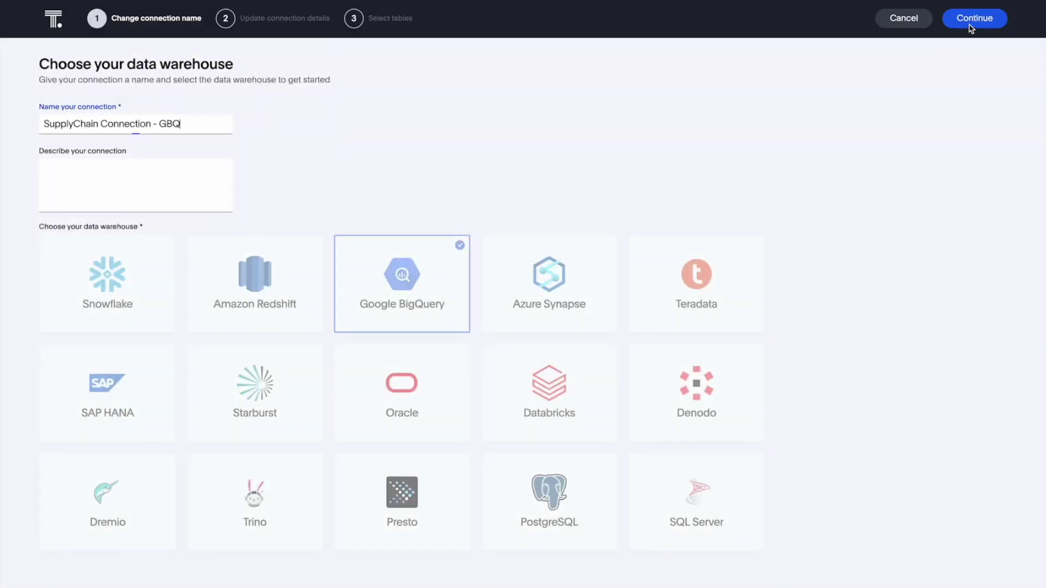
Set the BigQuery project id to ts-pmm and continue to table selection.
click(971, 25)
text(ts-pmm)
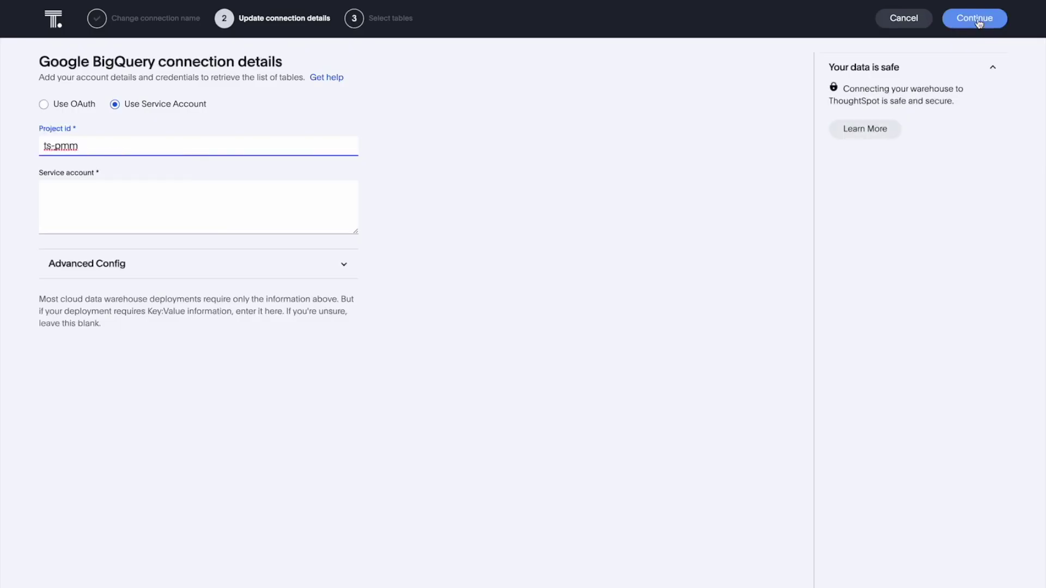
click(979, 21)
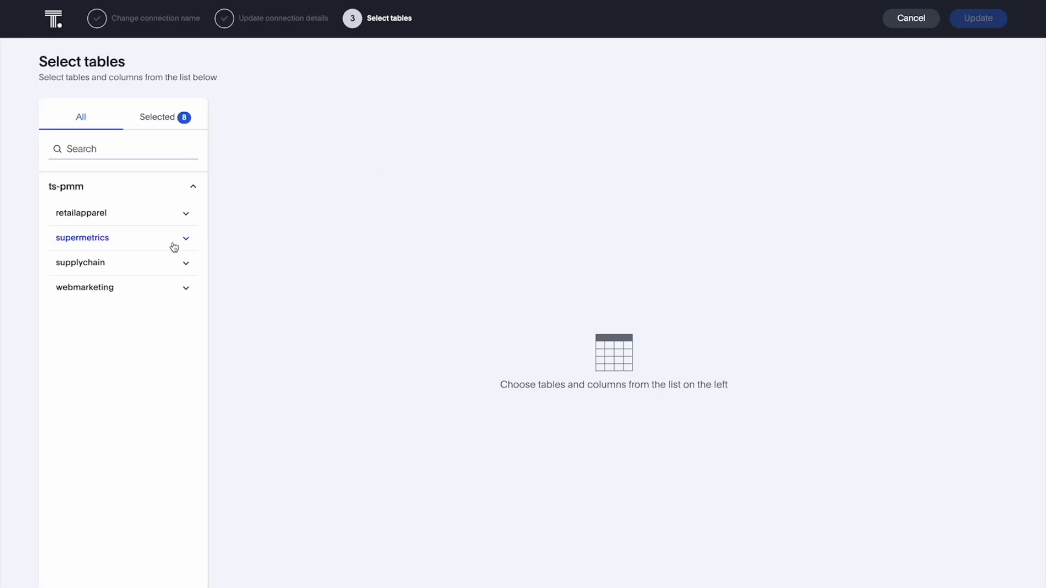
Select all 16 DIM_SCC_SUPPLIERS columns and confirm the connection update.
click(173, 118)
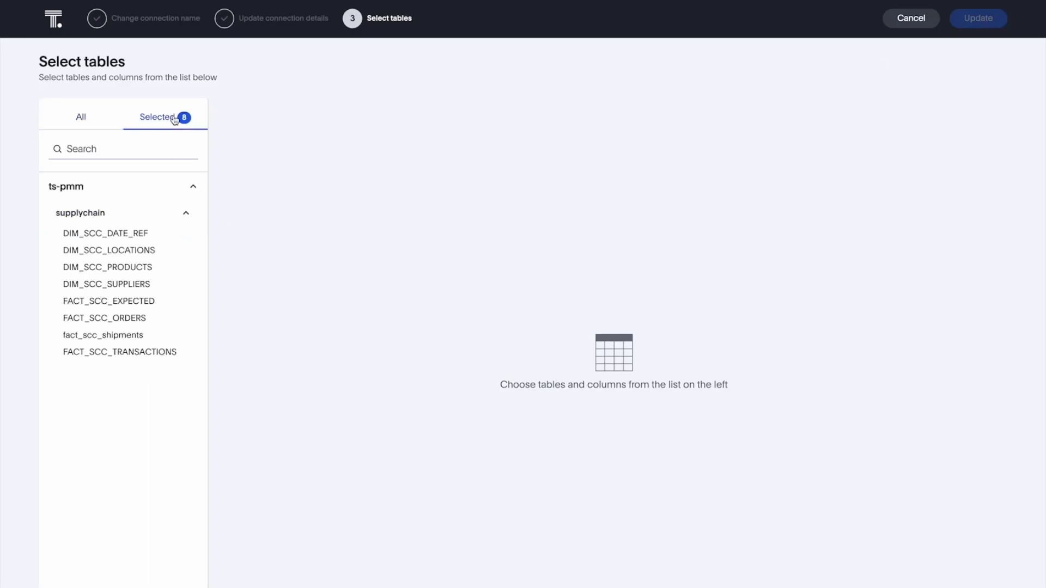
click(135, 284)
click(257, 154)
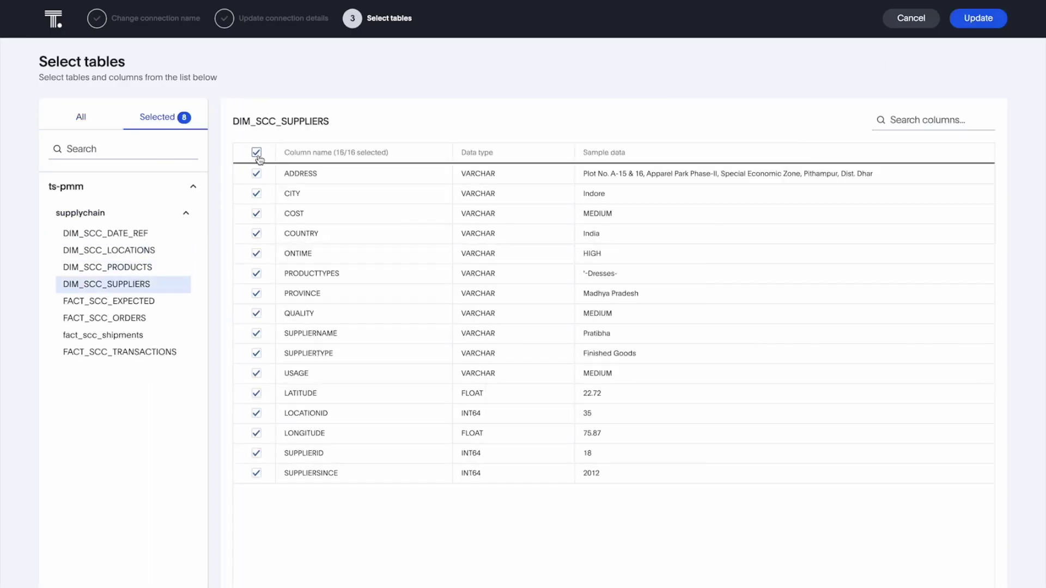
click(969, 17)
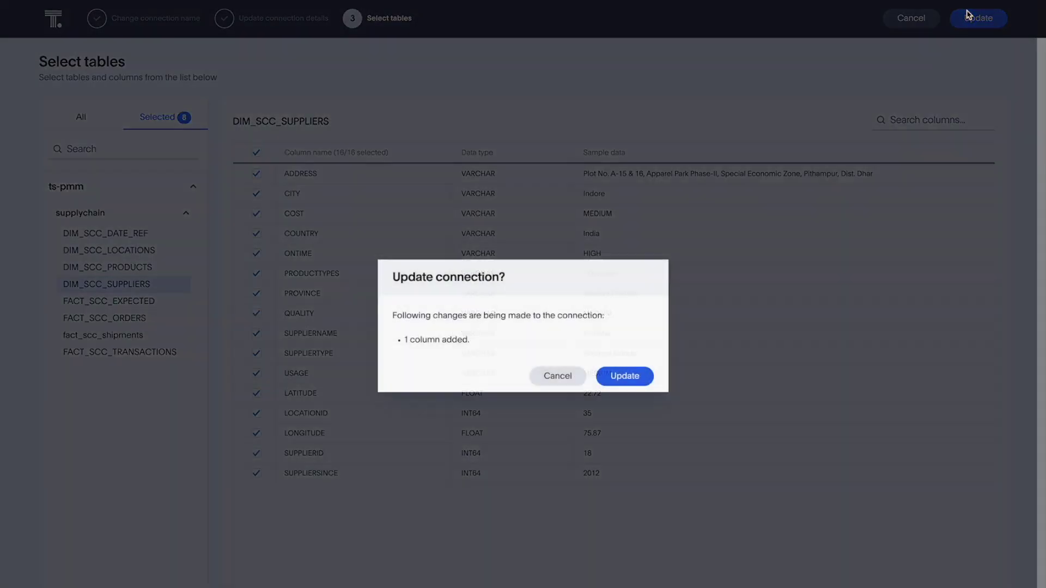
click(628, 381)
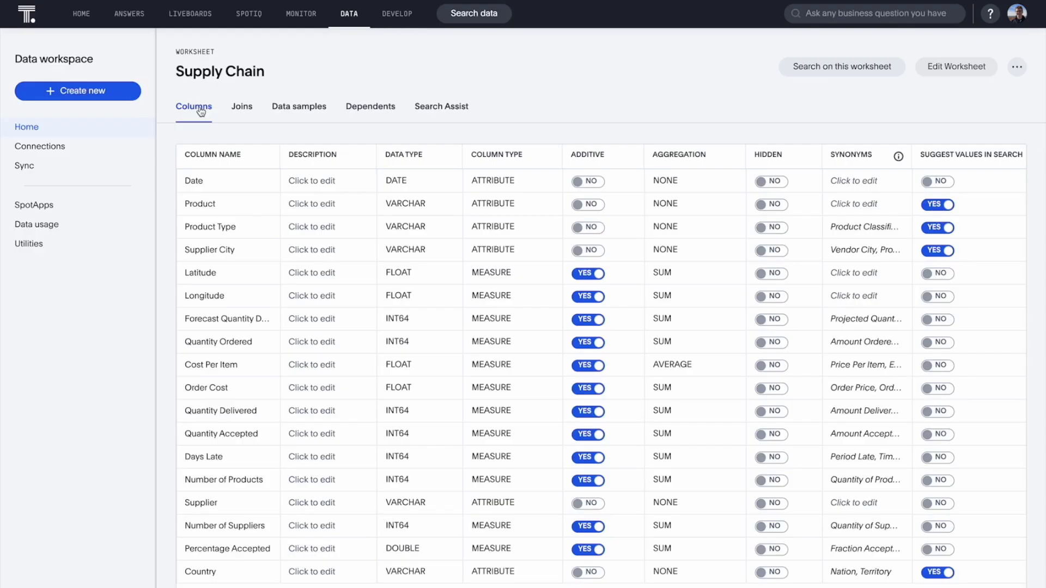
Describe the Product column as 'product name' and save the worksheet changes.
click(313, 199)
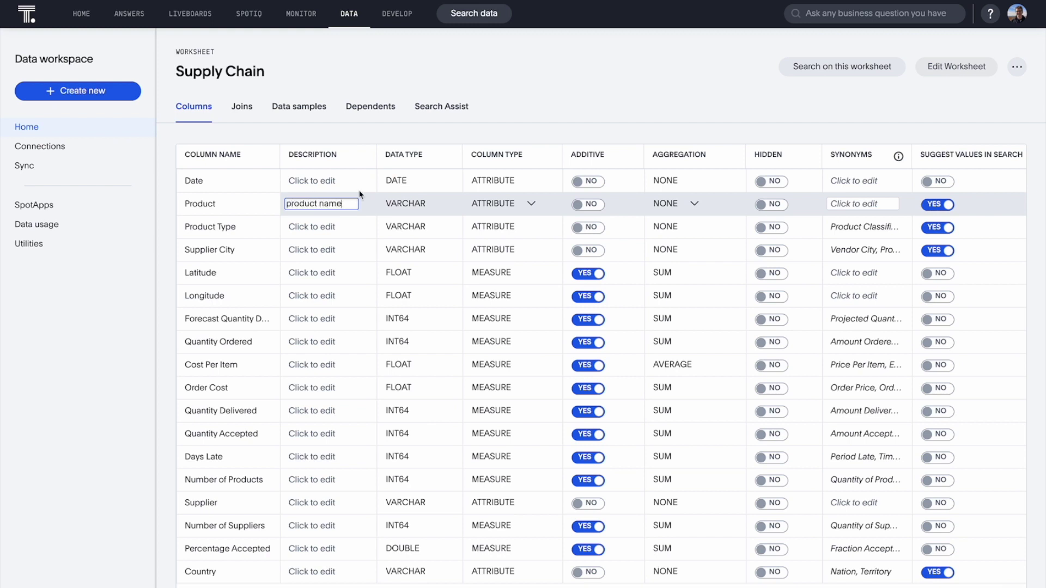
key(Return)
click(708, 66)
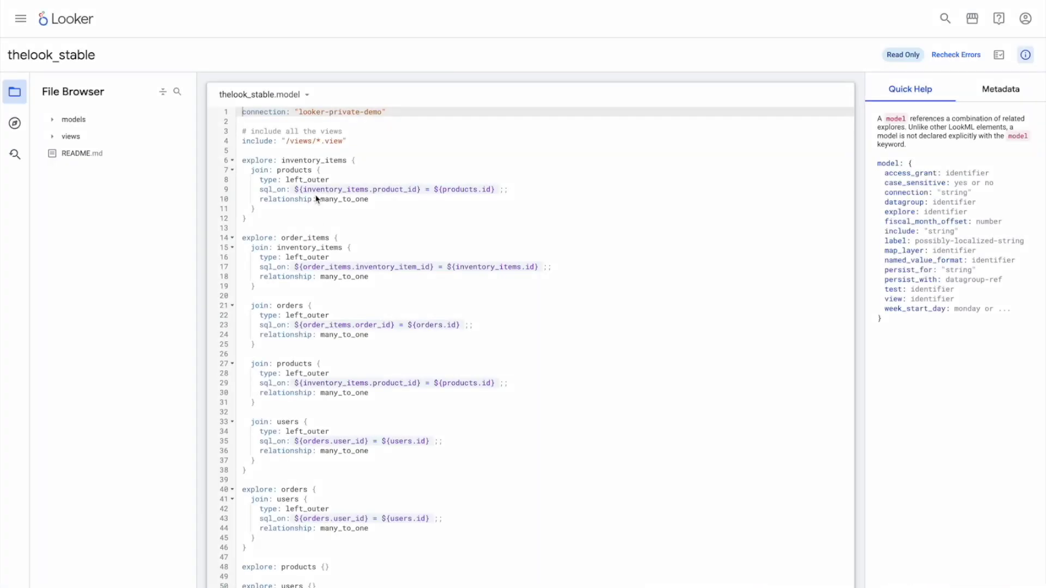
Select the 'explore: inventory_items {' line to show its Quick Help.
triple_click(319, 161)
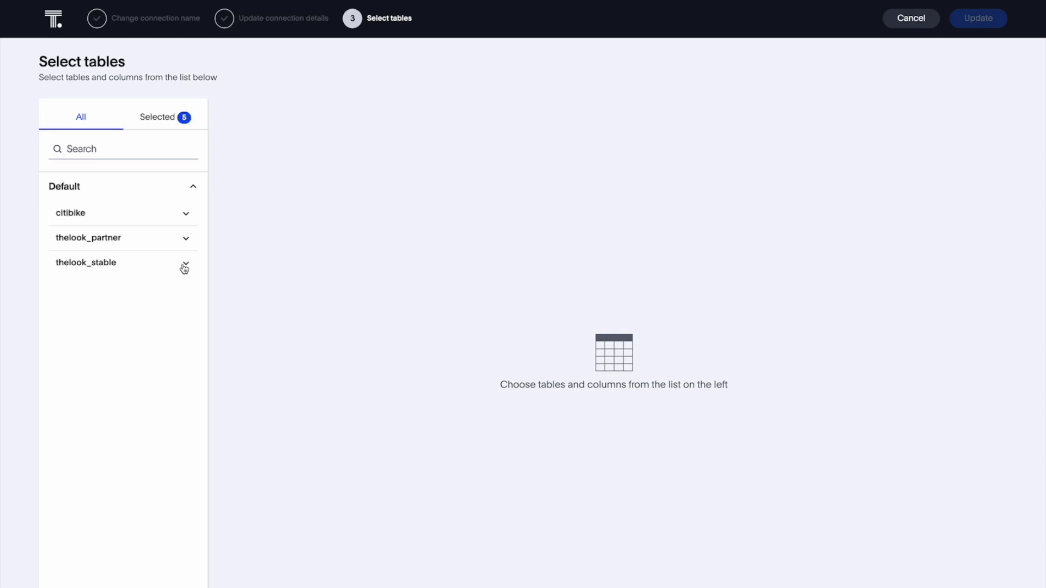
Select all 29 inventory_items columns under thelook_stable and update the connection.
click(185, 263)
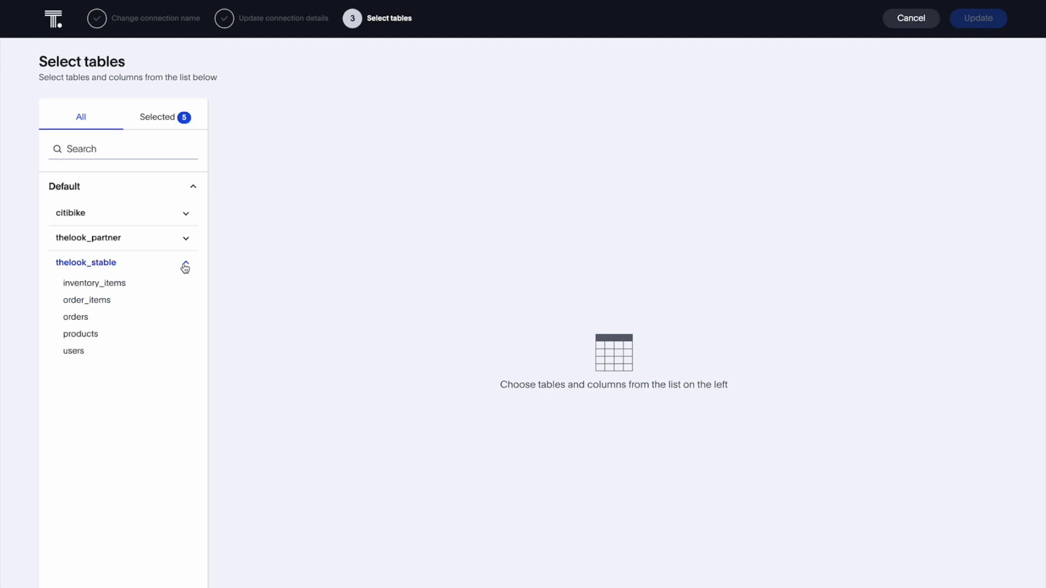
click(153, 286)
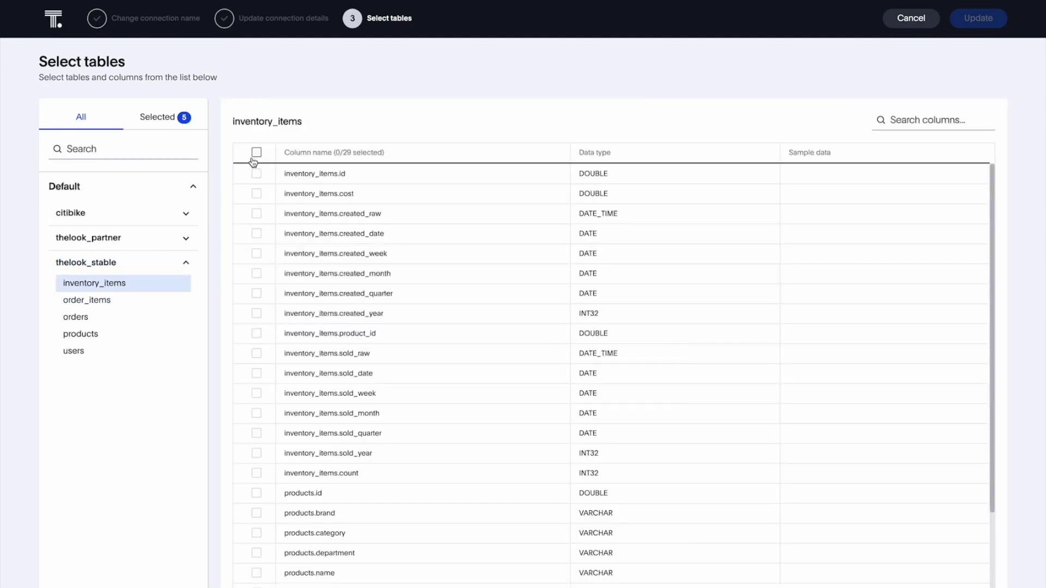
click(257, 153)
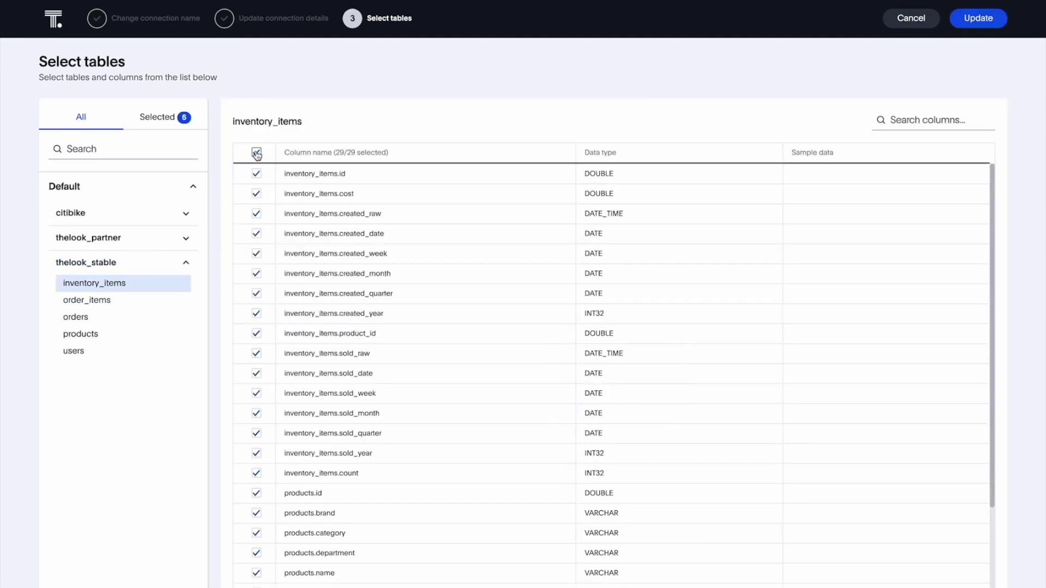
click(979, 18)
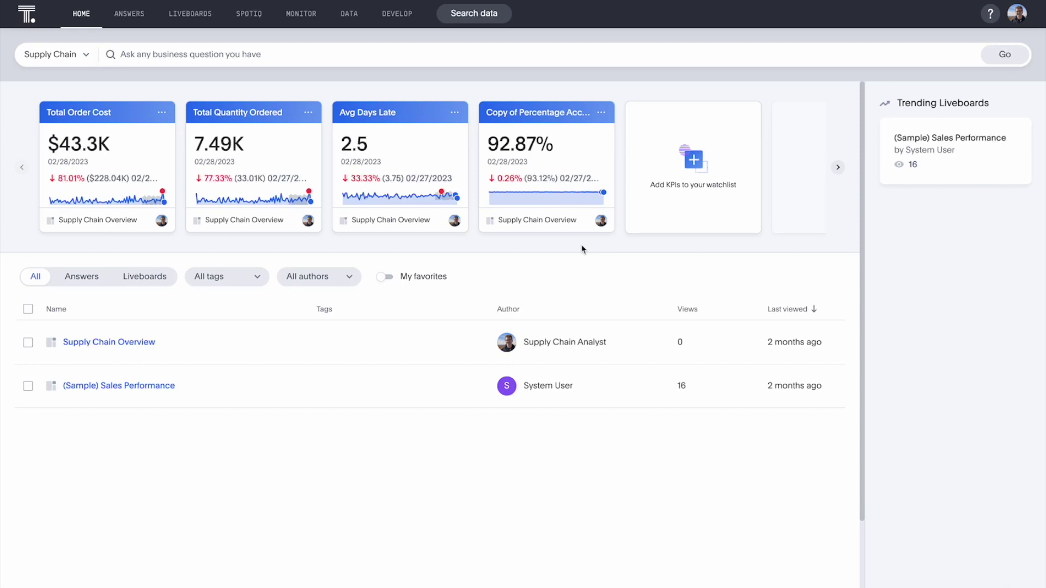
Ask 'who are our largest suppliers of jackets' in the home search box.
click(501, 58)
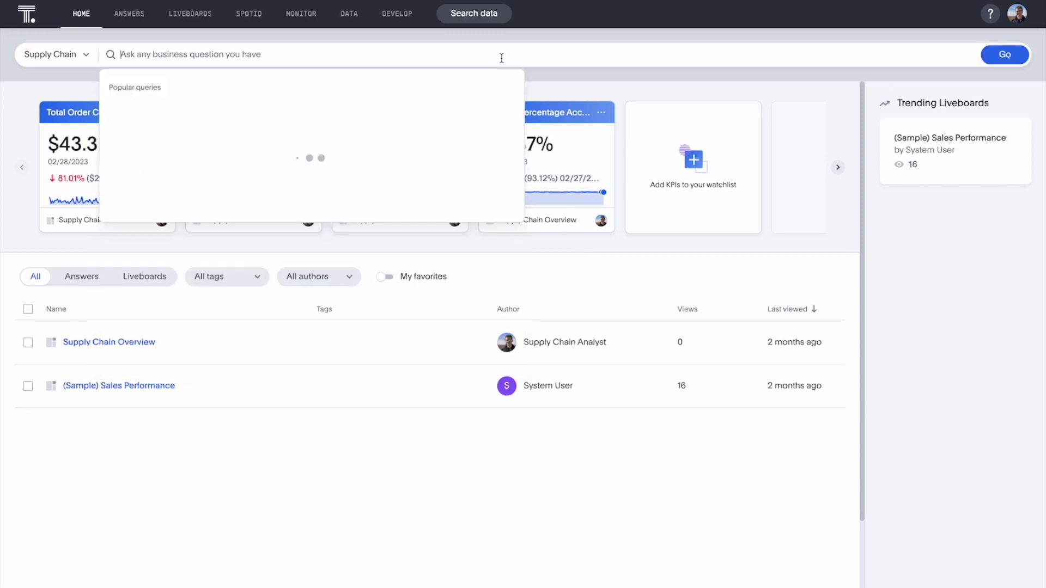
text(who are our largest suppliers of jackets)
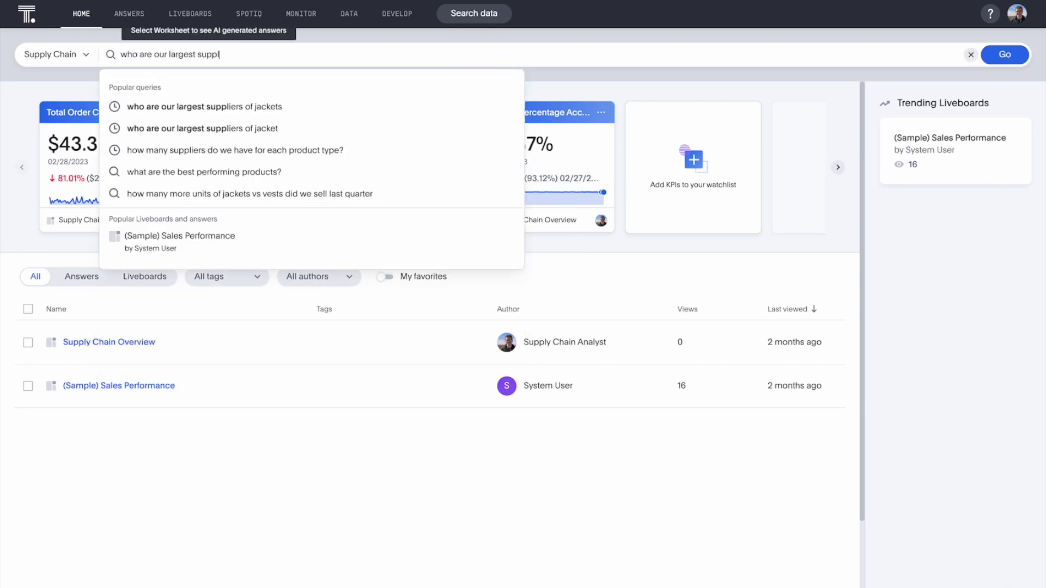
key(Return)
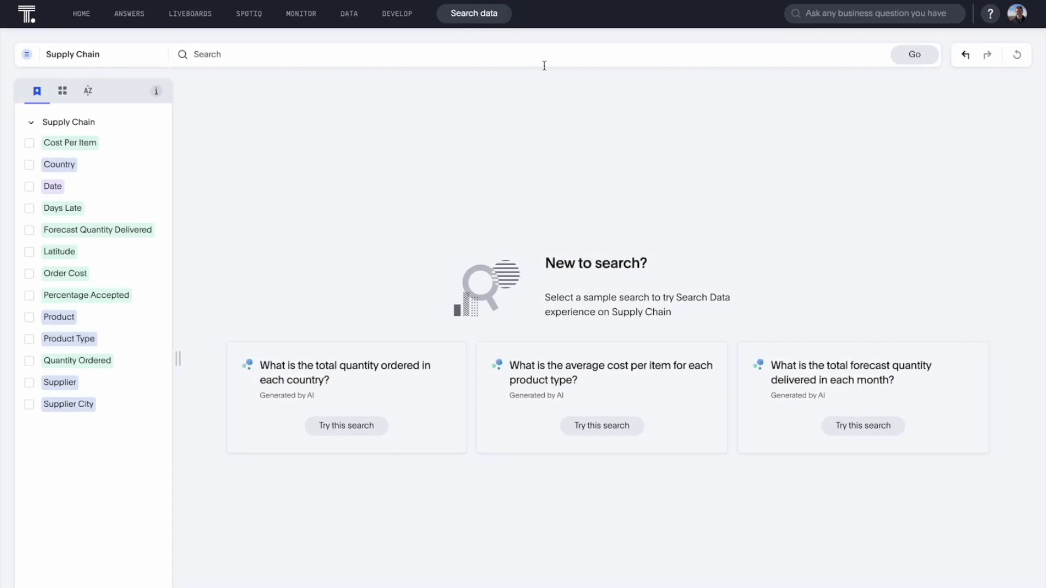
Search 'Quantity Ordered Quantity Delivered monthly' to build the monthly line chart.
click(544, 60)
text(quantity)
key(Return)
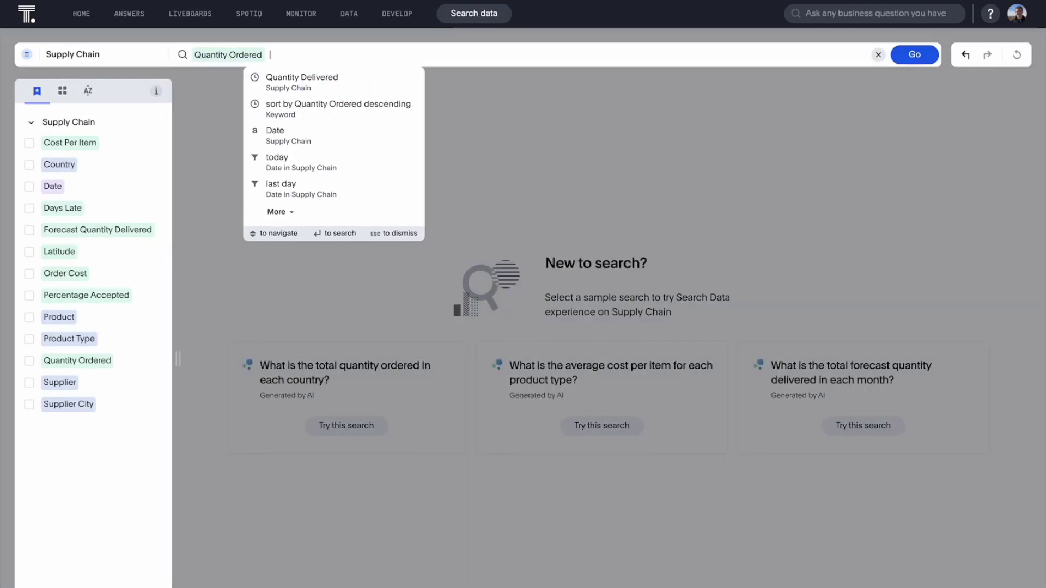
text(quan)
key(Return)
text(monthly)
key(Return)
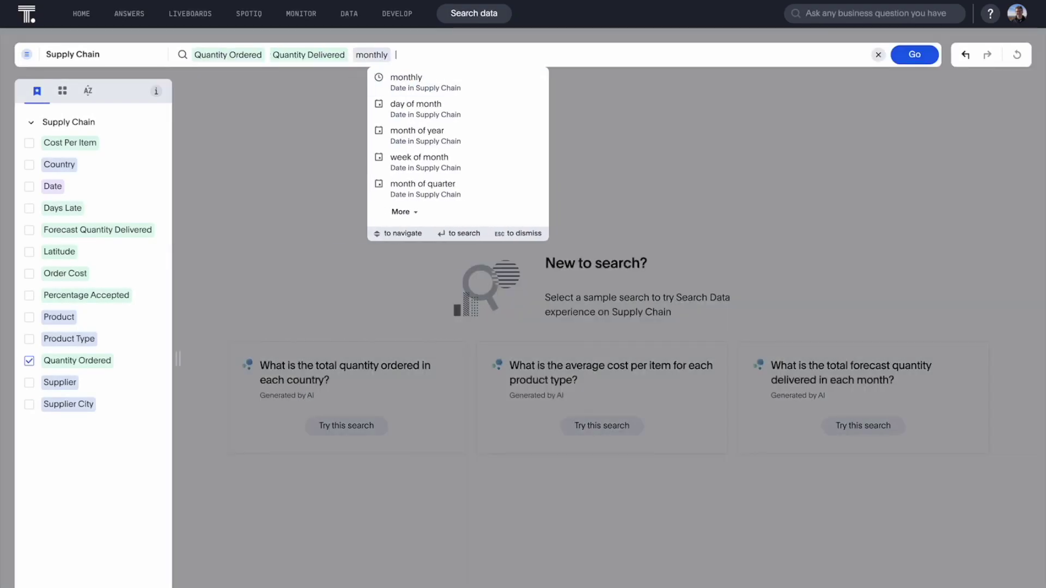
key(Return)
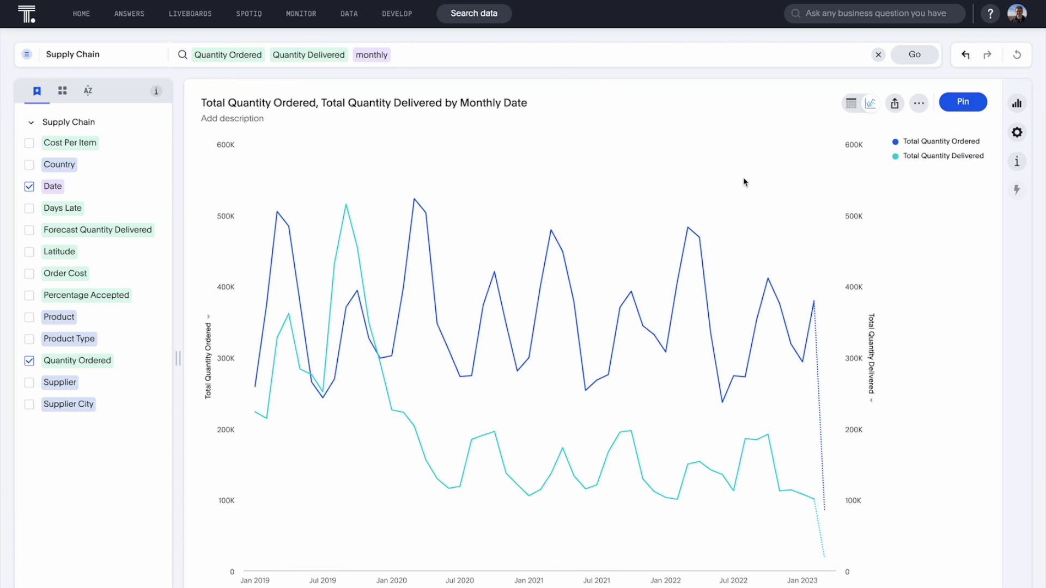
Drill Feb 2023 quantity ordered down by Country, then China's bar by Product.
click(814, 302)
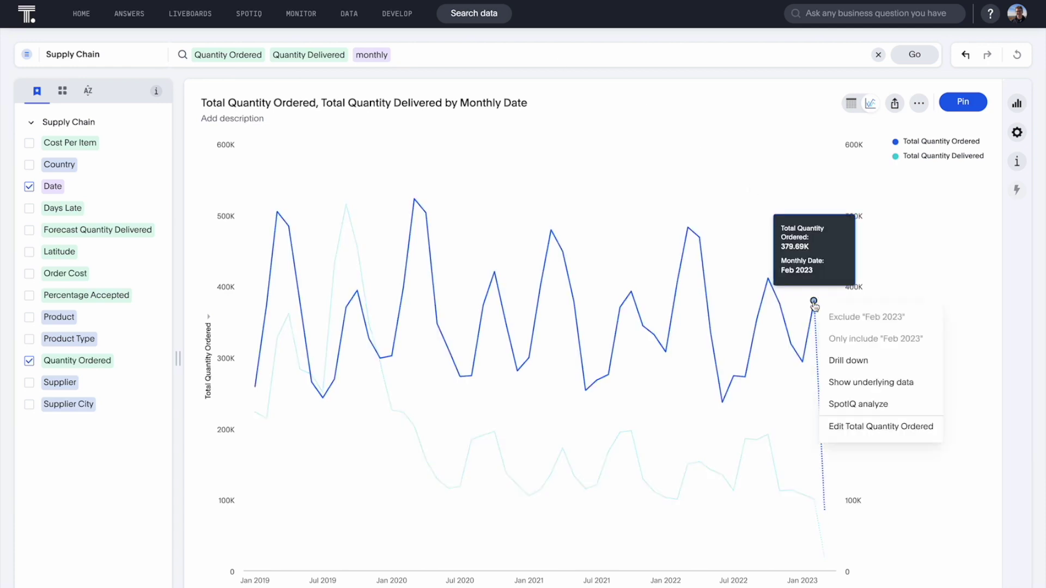
click(853, 360)
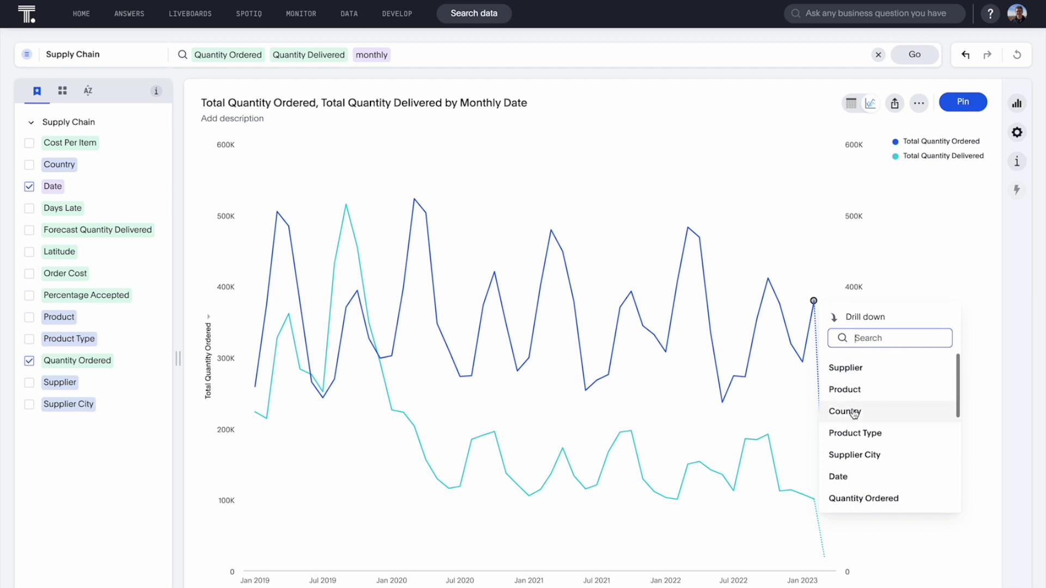
click(854, 413)
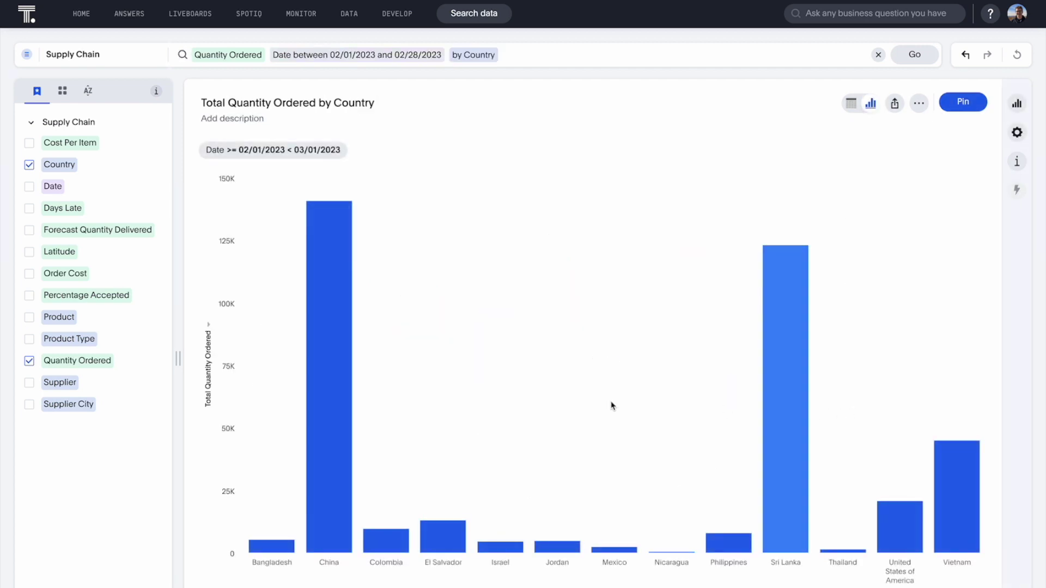
click(336, 395)
click(387, 450)
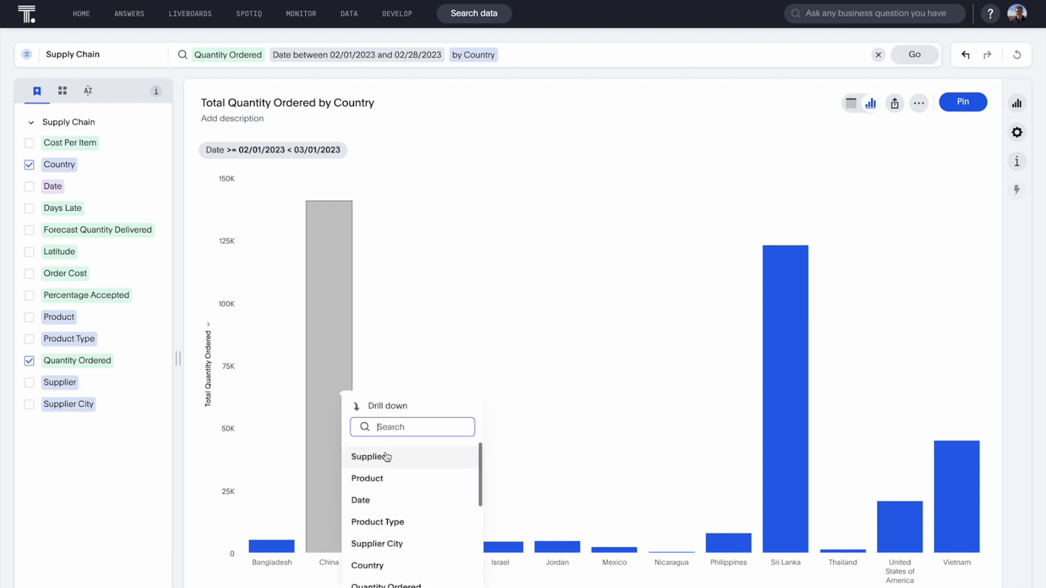
click(386, 478)
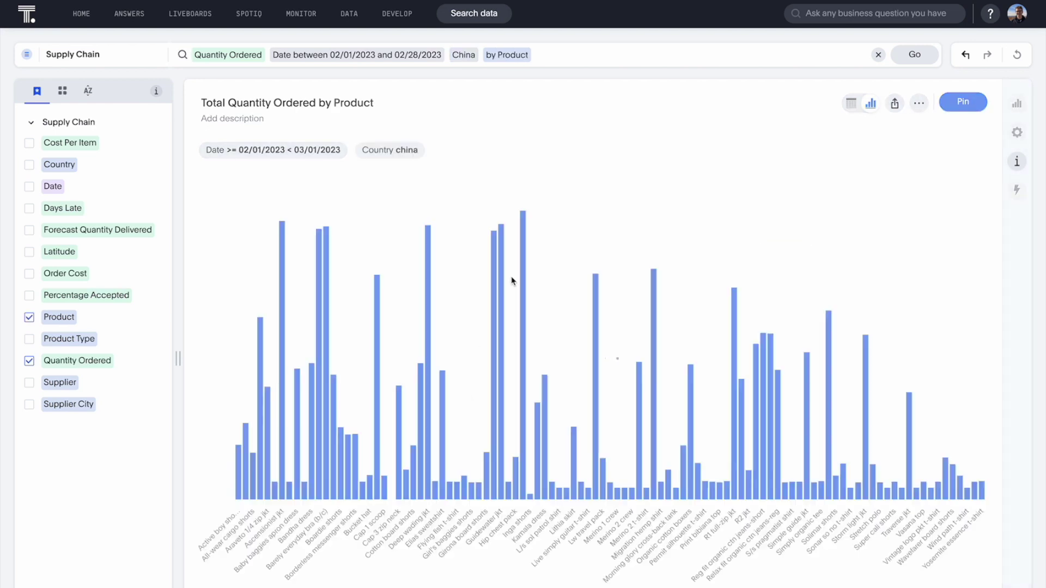
Limit the chart to the top 10 products and pin it to Supply Chain Overview.
click(630, 65)
text(to)
click(550, 81)
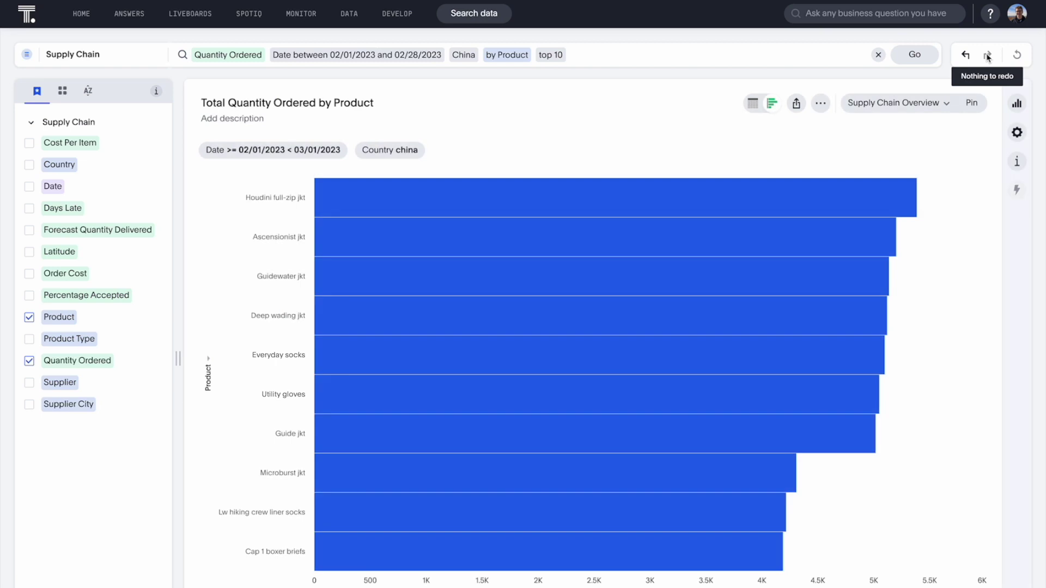
click(968, 105)
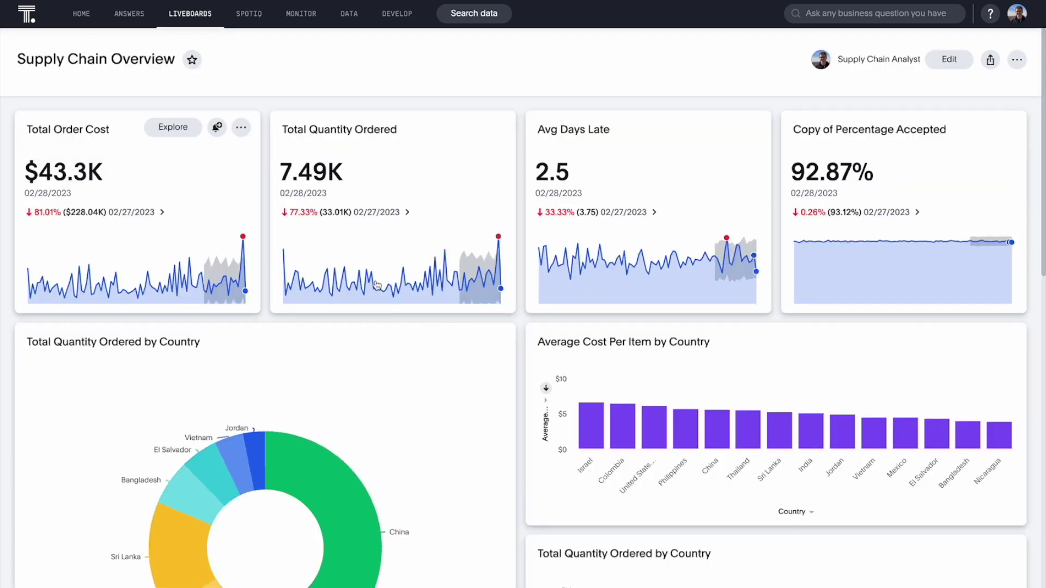
Create a Total Order Cost alert with condition Changes by (%) and threshold 30.
click(241, 127)
click(215, 352)
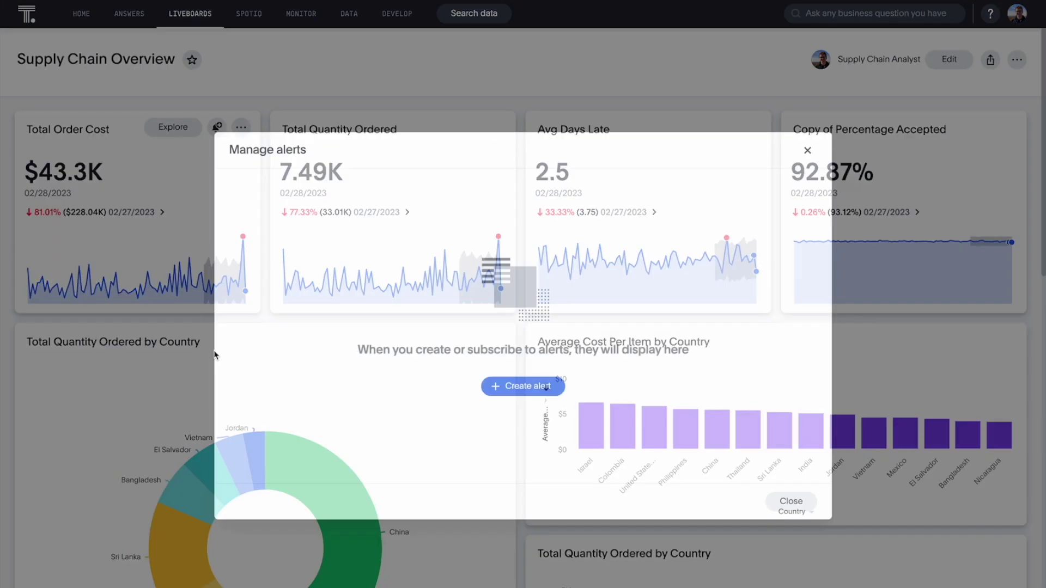
click(531, 387)
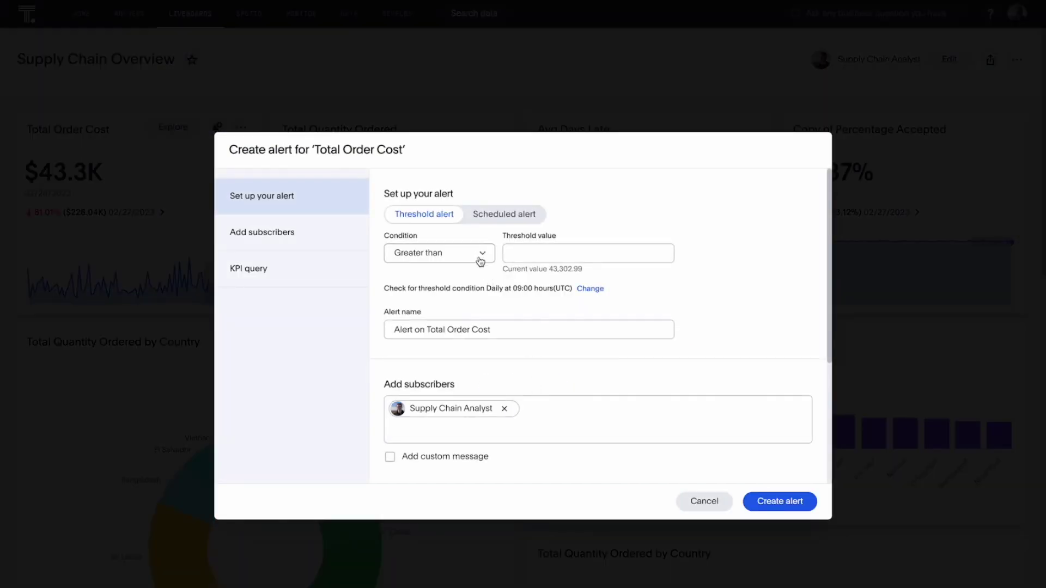
click(481, 261)
click(468, 412)
click(554, 252)
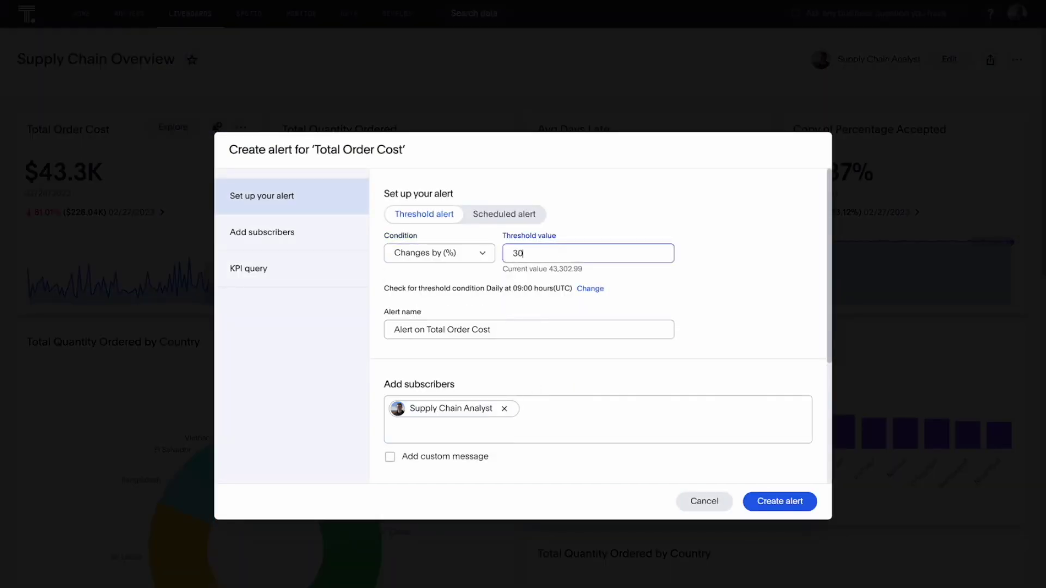
click(780, 502)
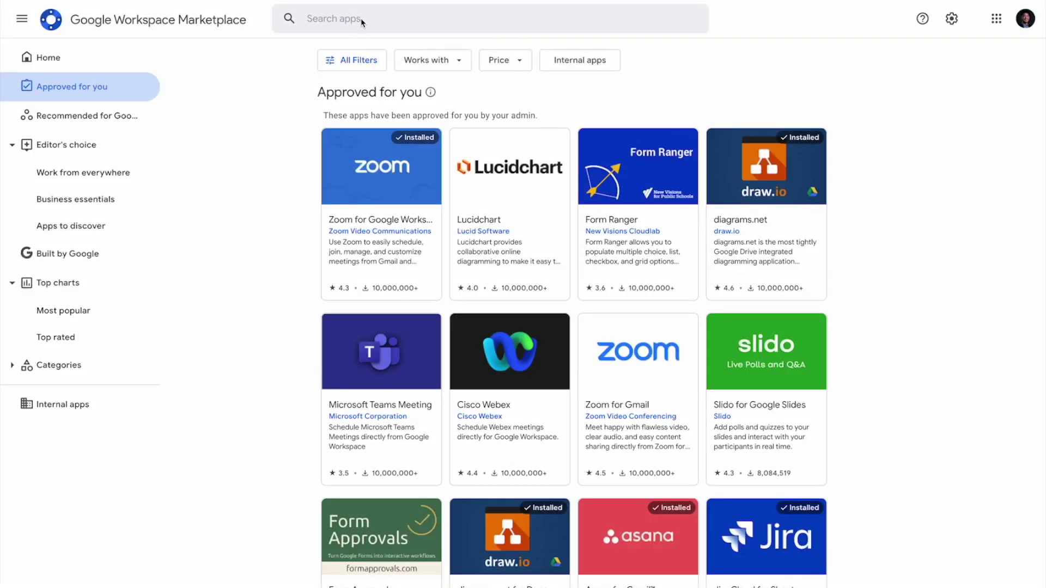
Search the Marketplace for 'thought' and open the ThoughtSpot add-on's listing.
click(367, 19)
text(thought)
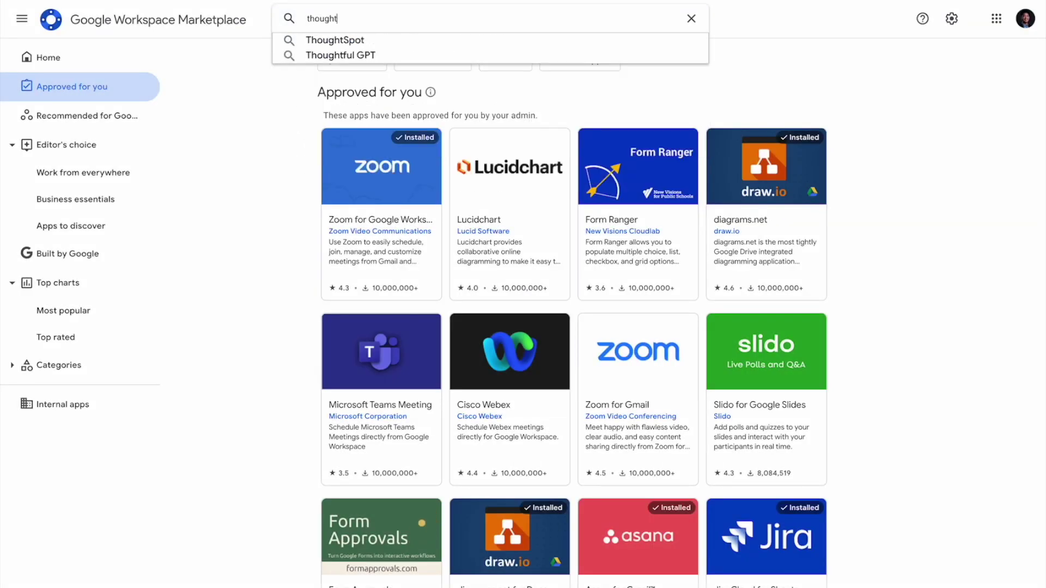
click(367, 40)
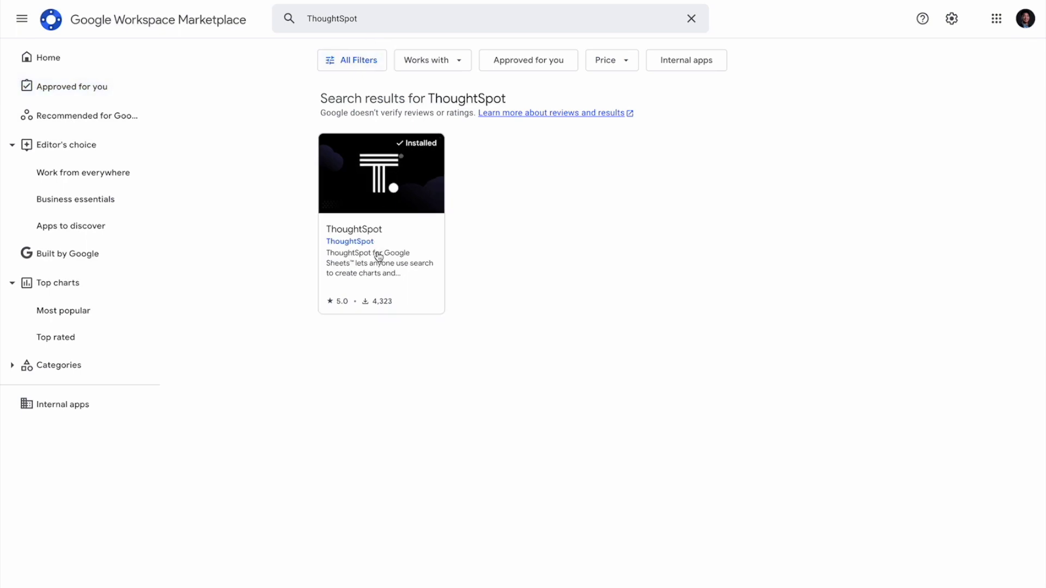
click(378, 254)
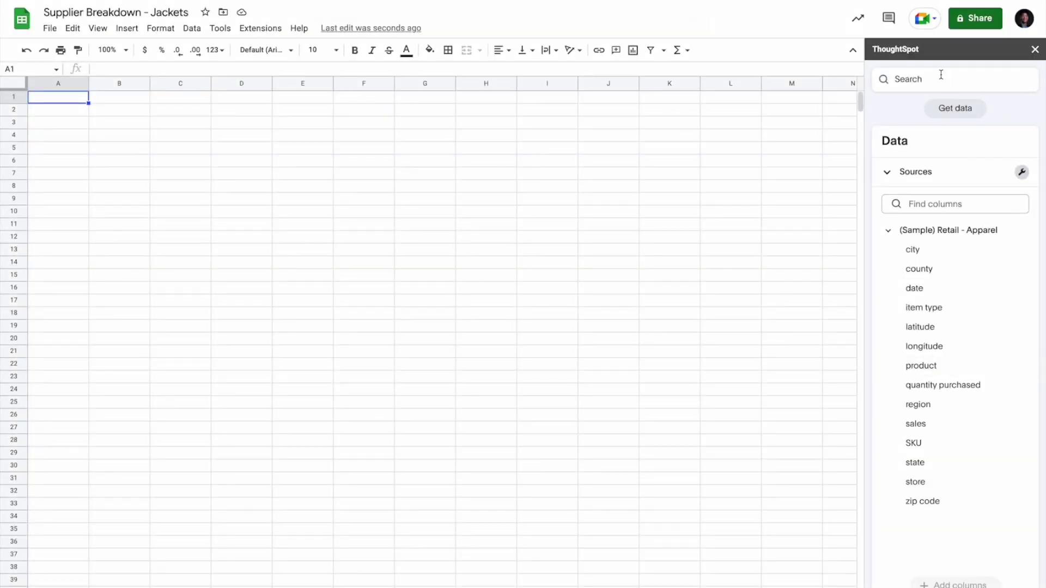
Search ThoughtSpot for product, region, store, sales and jackets, and load the results into columns A–D.
click(973, 79)
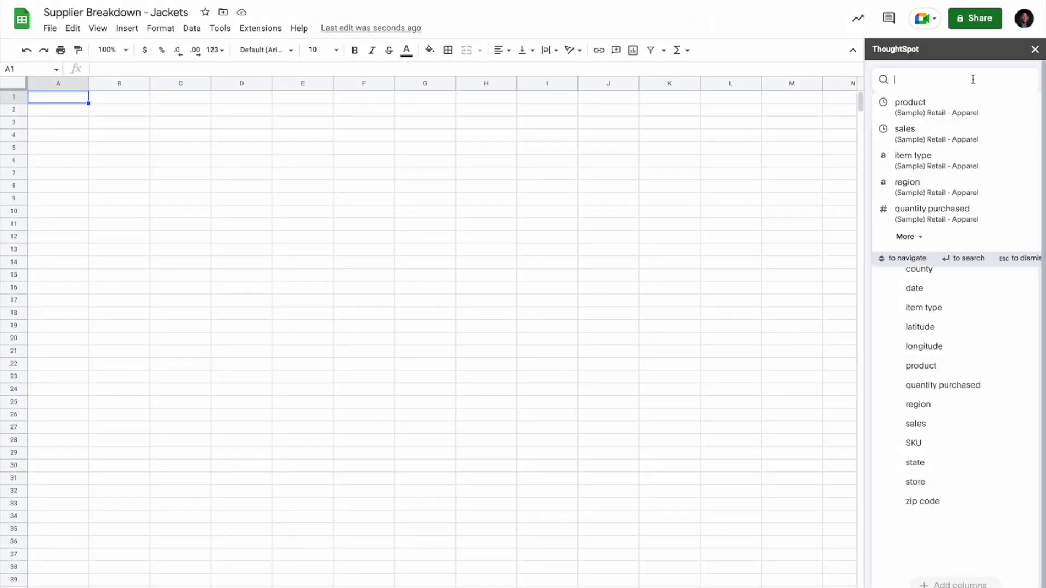
click(941, 104)
click(941, 104)
text(st)
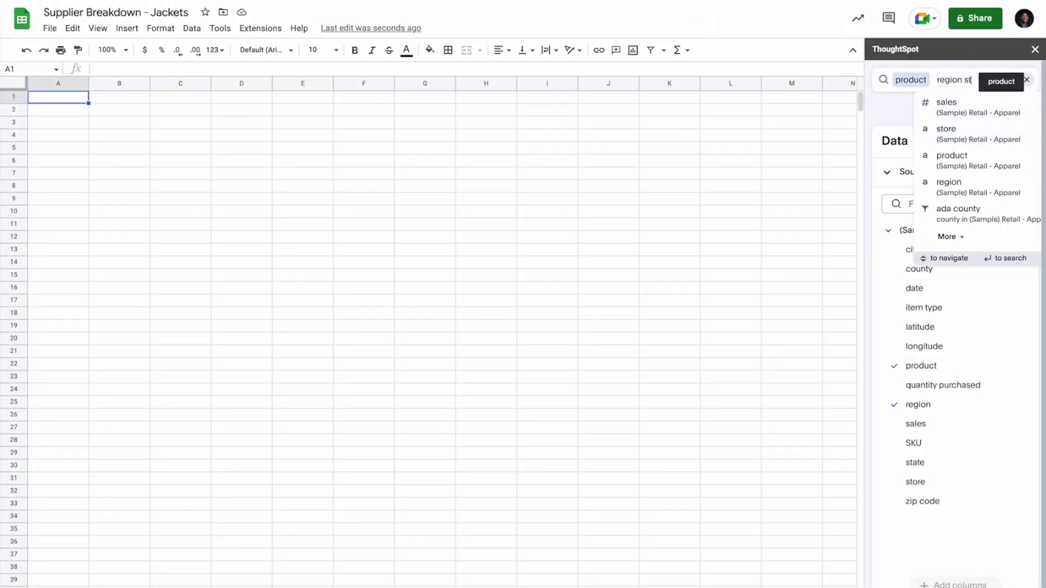
text(ore sales jackets)
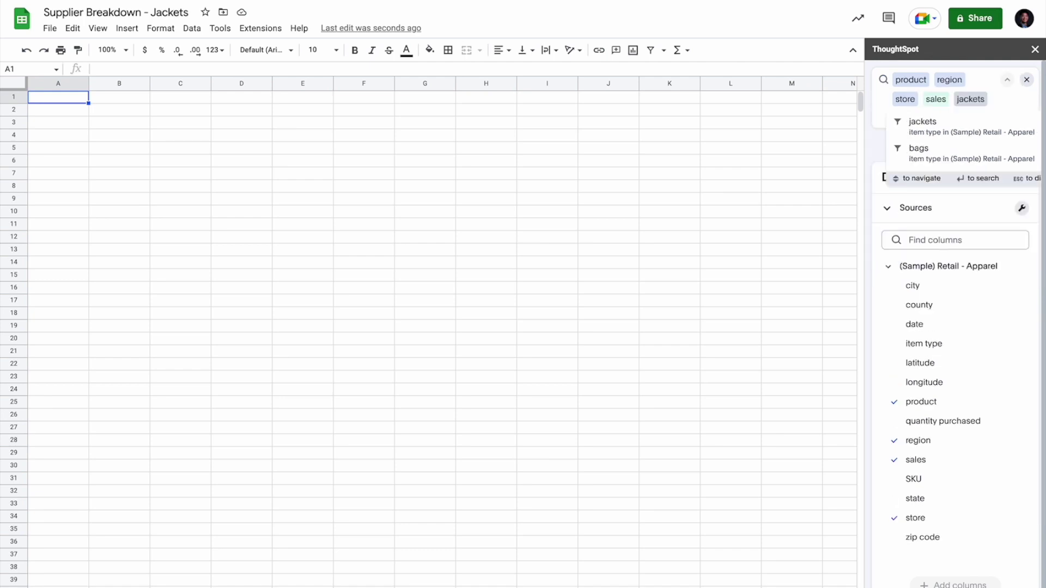
click(933, 147)
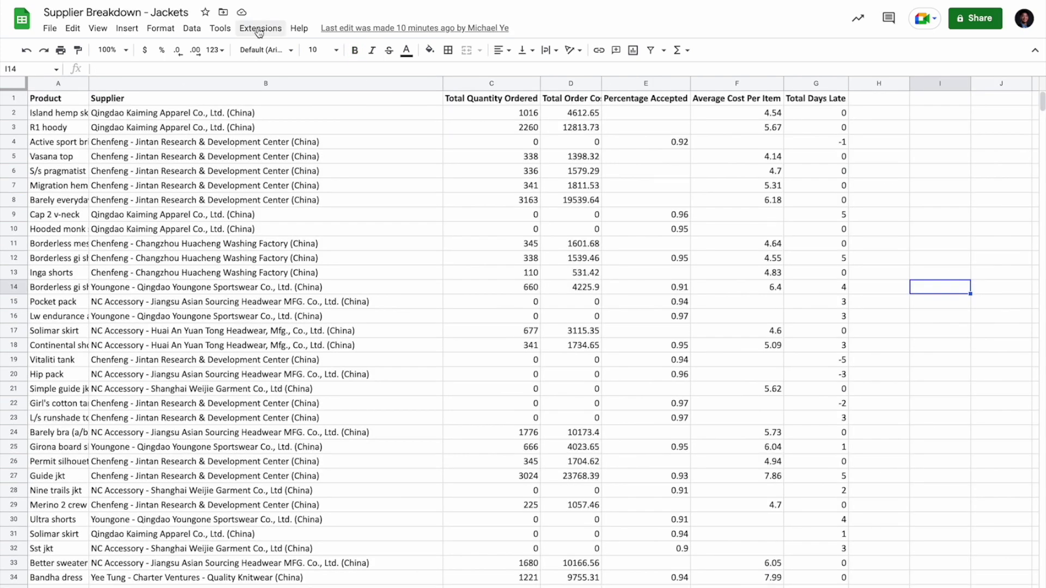
Launch the ThoughtSpot Connected Sheets add-on from the Extensions menu.
click(260, 28)
mouse_move(460, 226)
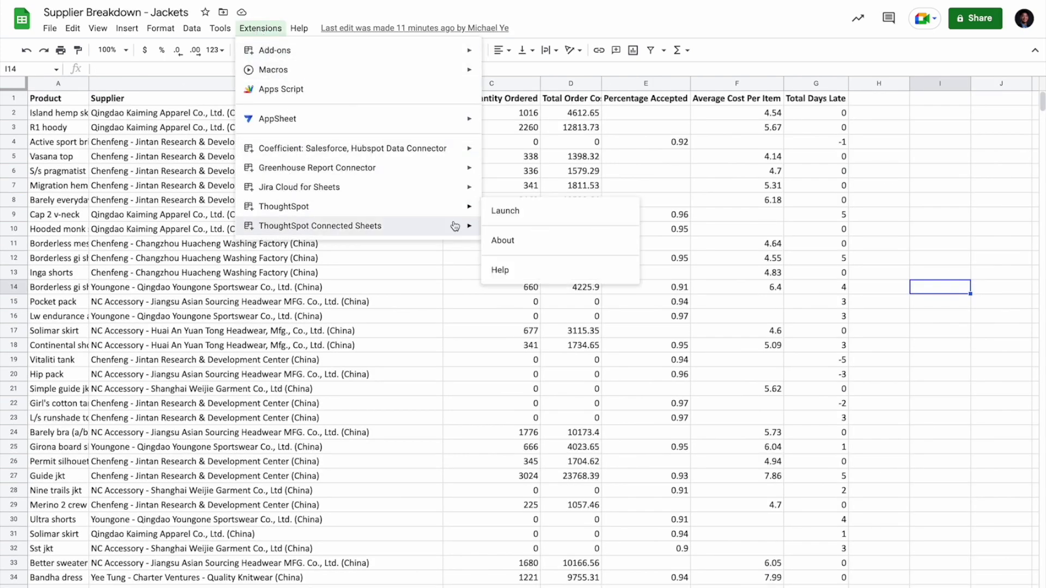
click(504, 211)
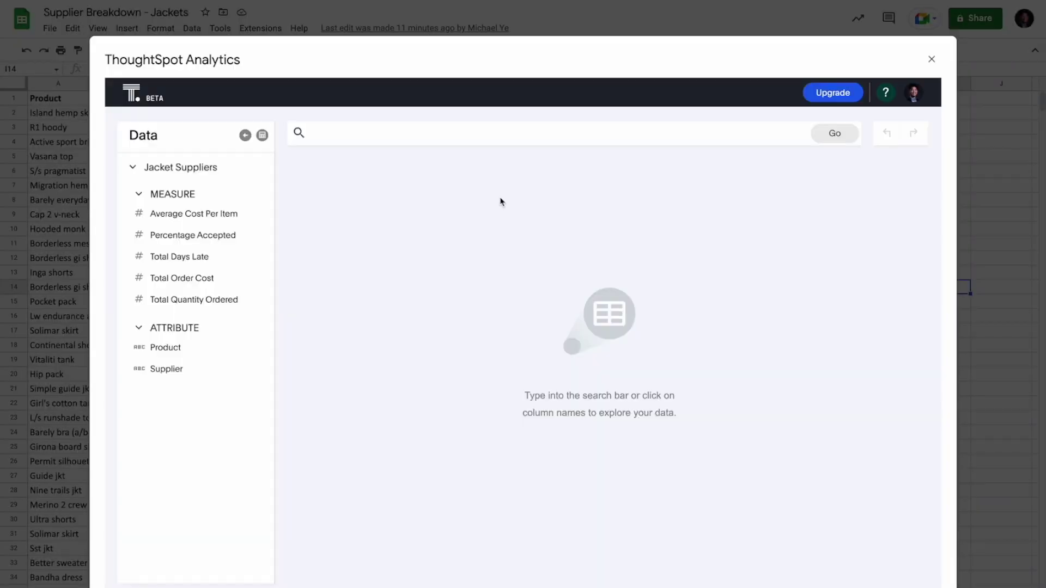
Search 'Total Days Late' by 'Product', limited to the top 10.
click(471, 133)
text(tot)
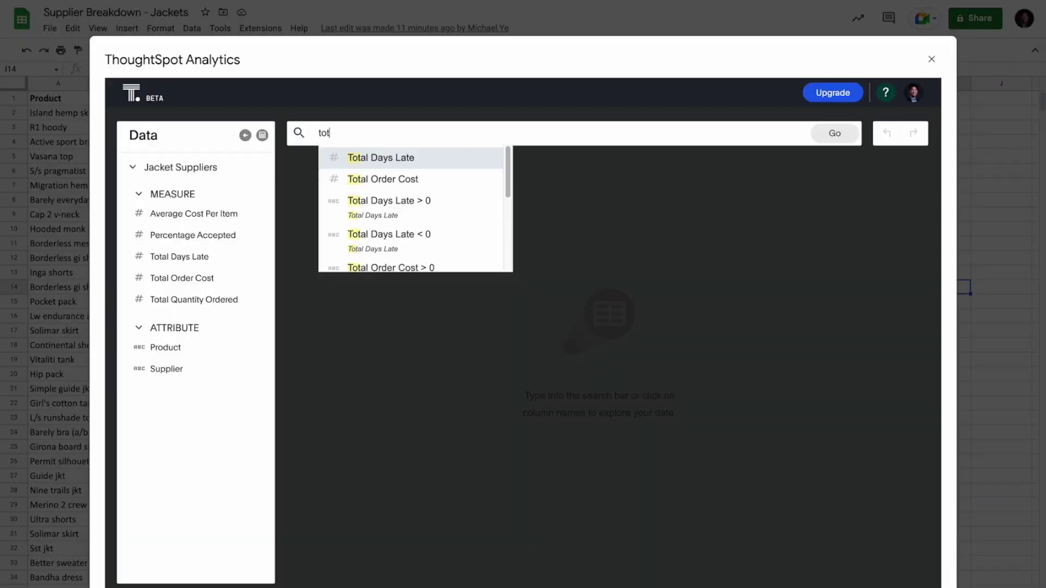
key(Return)
text(prod)
key(Return)
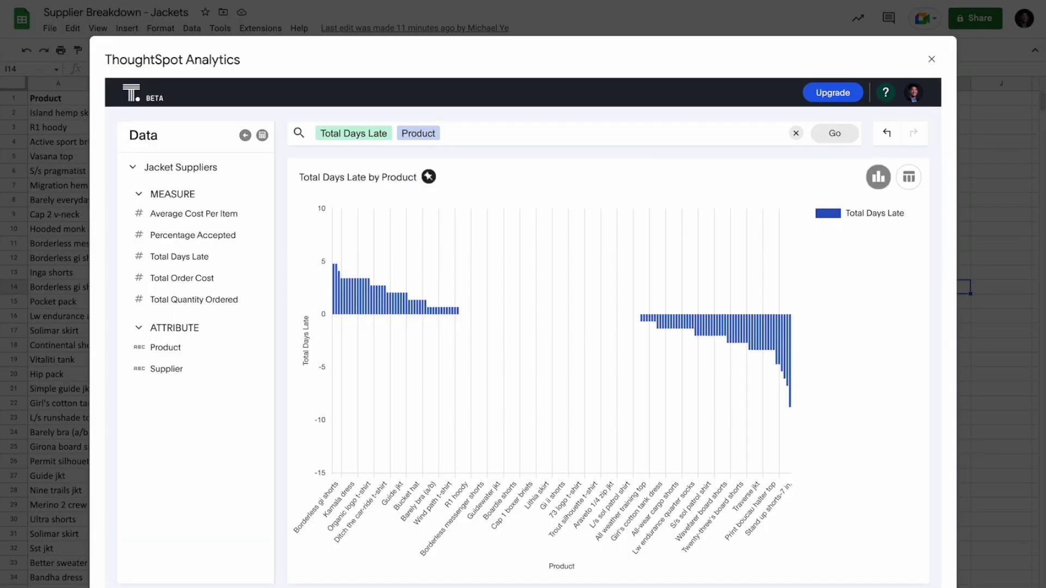
text(top 10)
key(Return)
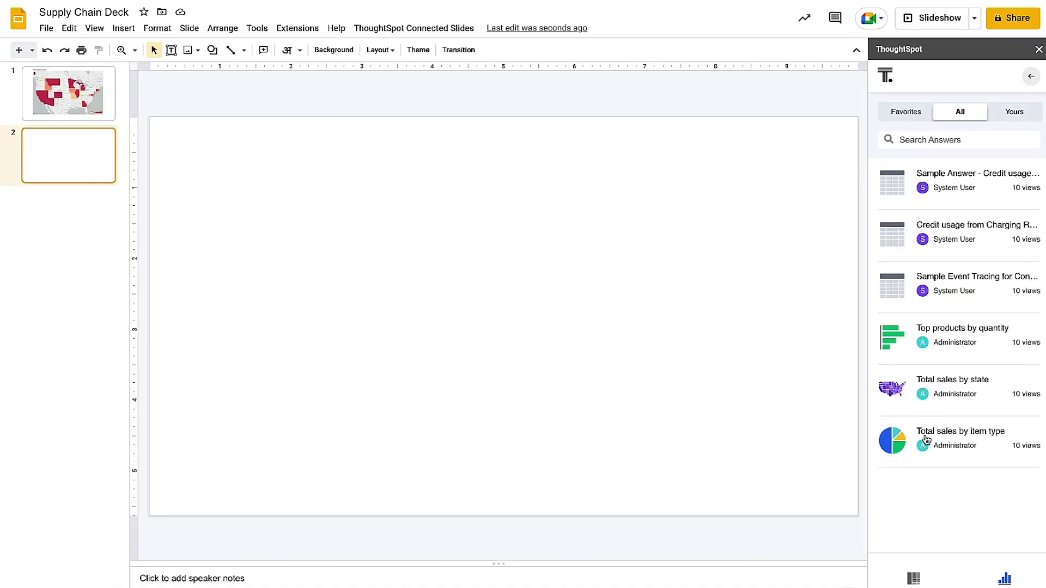
Insert the saved 'Top products by quantity' answer onto slide 2.
click(935, 352)
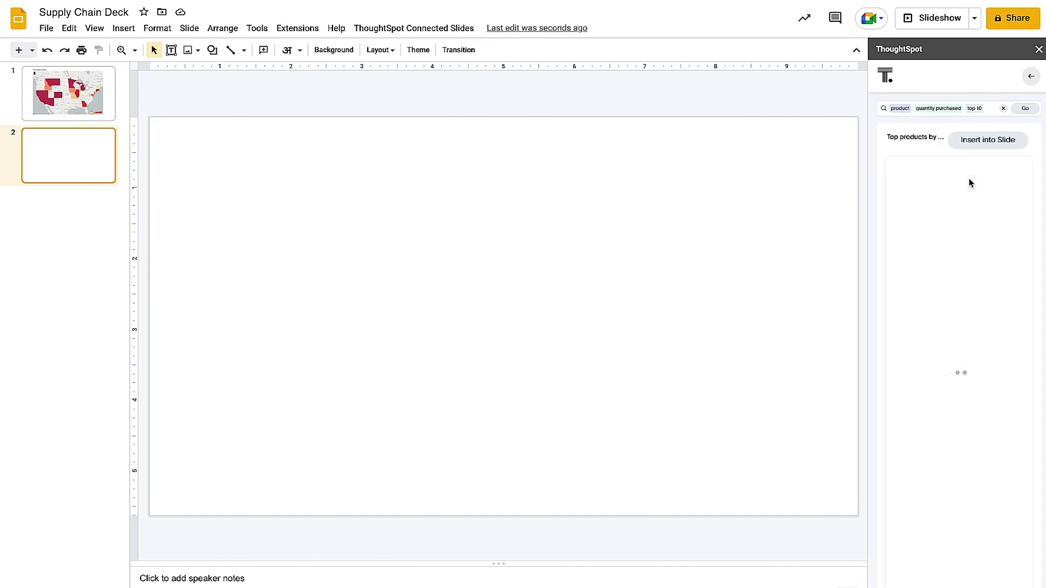
click(985, 142)
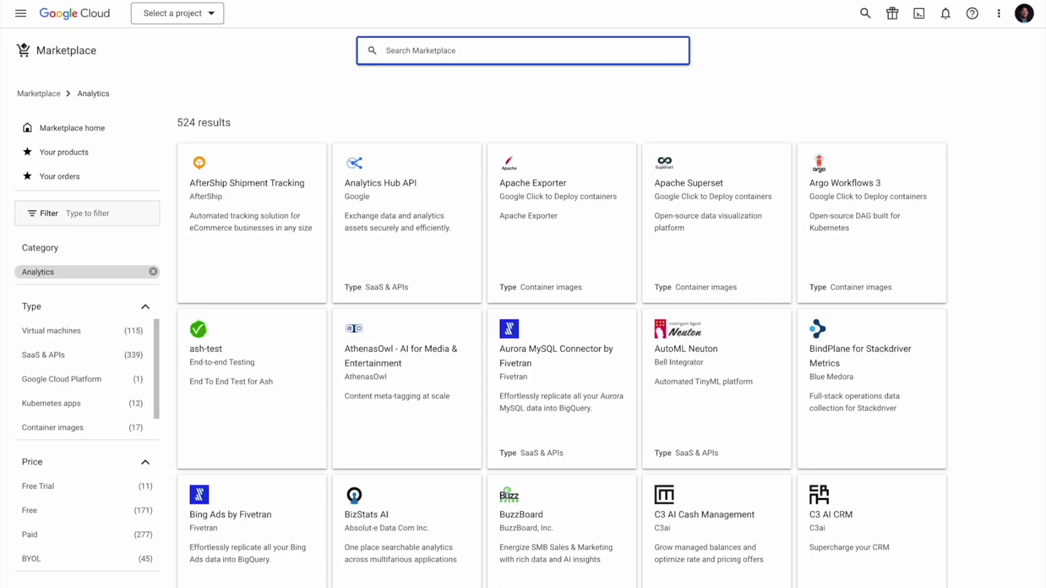
Search the Marketplace for 'thoughtspot' and open the Search & AI-Driven Analytics Team Edition listing.
text(thoughtspot)
key(Return)
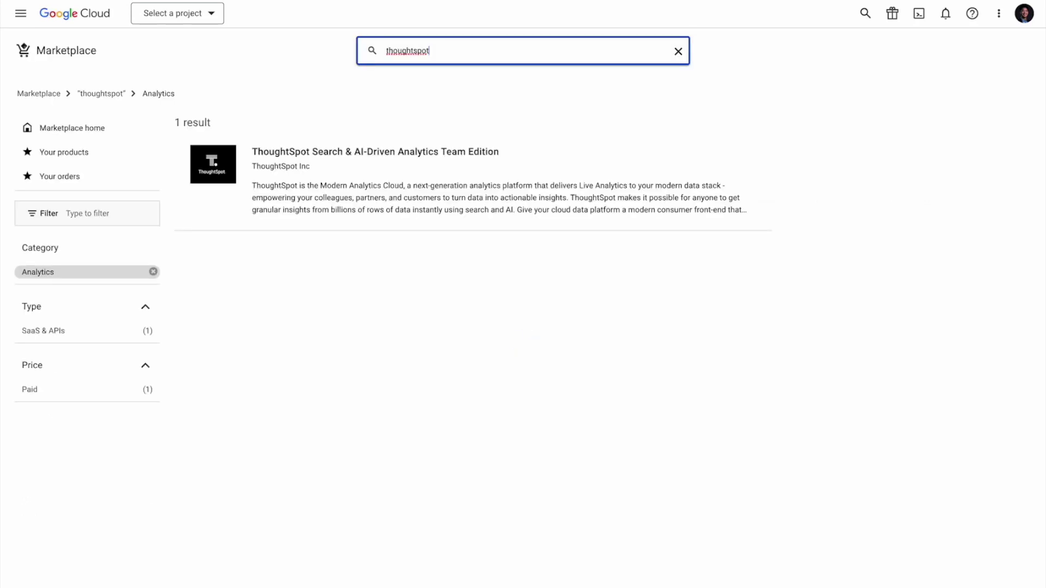
click(442, 147)
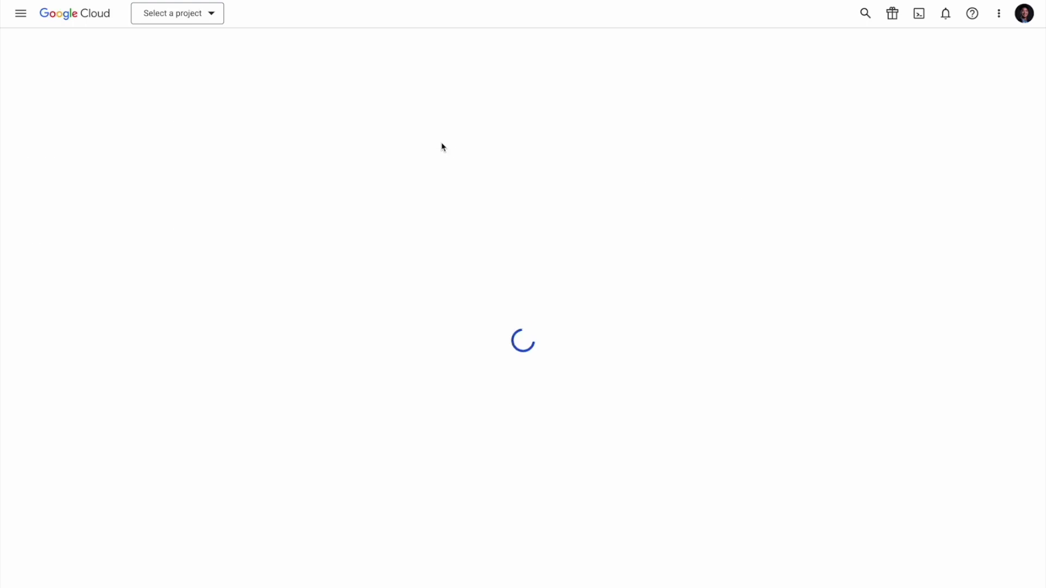